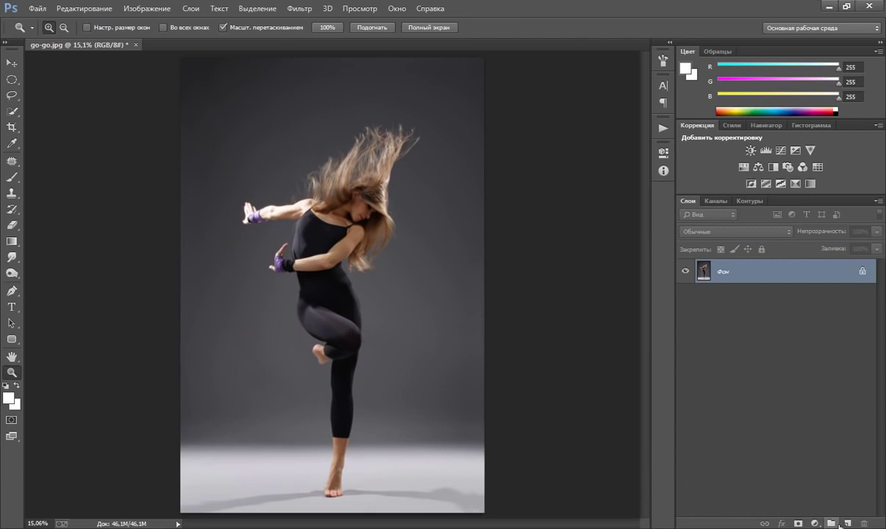
- Add a new empty layer, Слой 1, above the photo and zoom in on the dancer
{"action": "left_click", "coordinate": [847, 523]}
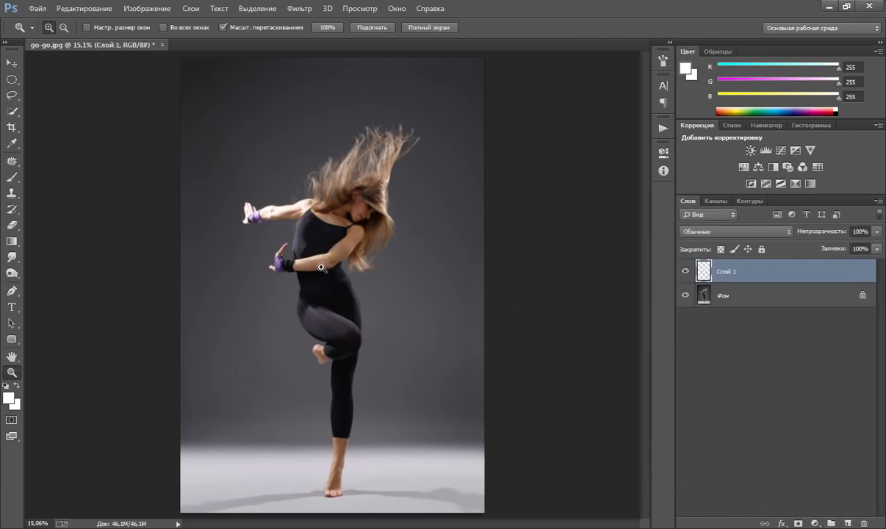
{"action": "left_click", "coordinate": [295, 243]}
{"action": "left_click", "coordinate": [286, 274]}
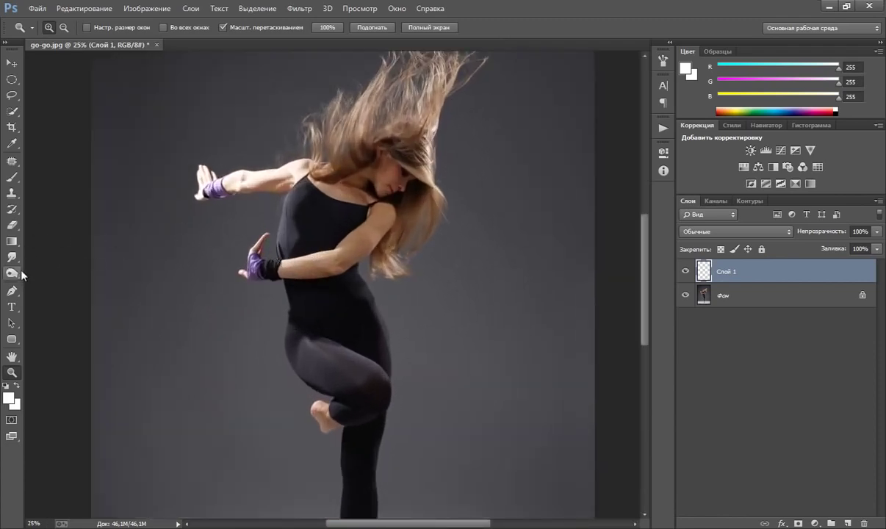
{"action": "left_click", "coordinate": [12, 290]}
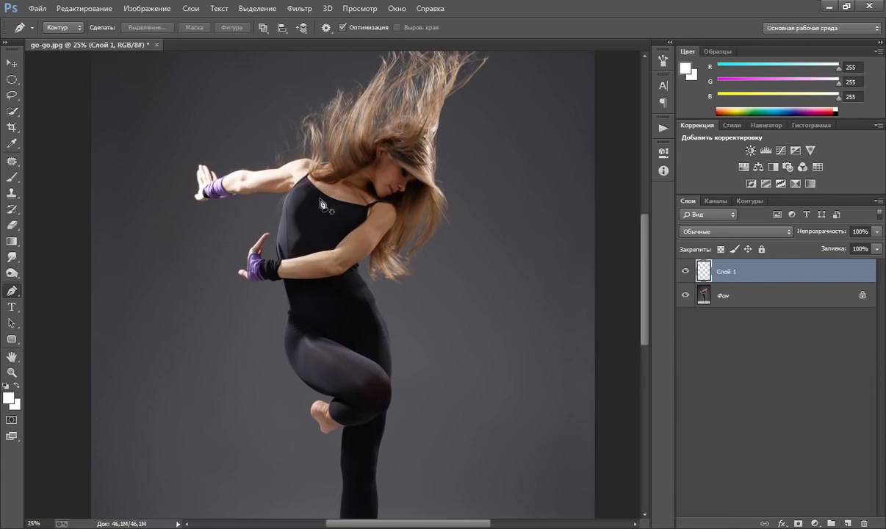
- Start the spiral path beside her shoulder, curving across her chest and back across her waist
{"action": "left_click", "coordinate": [409, 212]}
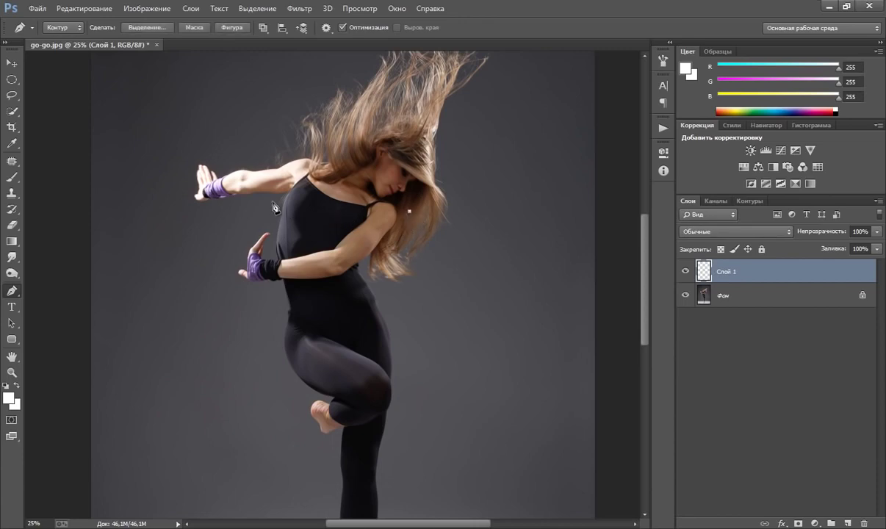
{"action": "mouse_move", "coordinate": [273, 204]}
{"action": "left_mouse_down"}
{"action": "mouse_move", "coordinate": [243, 218]}
{"action": "mouse_move", "coordinate": [282, 229]}
{"action": "left_mouse_up"}
{"action": "left_click_drag", "start_coordinate": [274, 209], "coordinate": [265, 215]}
{"action": "left_click", "coordinate": [396, 259]}
{"action": "left_click_drag", "start_coordinate": [396, 263], "coordinate": [372, 305]}
{"action": "mouse_move", "coordinate": [392, 263]}
{"action": "left_mouse_down"}
{"action": "mouse_move", "coordinate": [382, 271]}
{"action": "mouse_move", "coordinate": [395, 272]}
{"action": "left_mouse_up"}
{"action": "mouse_move", "coordinate": [413, 222]}
{"action": "left_mouse_down"}
{"action": "mouse_move", "coordinate": [415, 230]}
{"action": "mouse_move", "coordinate": [387, 219]}
{"action": "mouse_move", "coordinate": [402, 229]}
{"action": "left_mouse_up"}
- Extend the path with curved points at her left hip and her right side below the waist
{"action": "left_click_drag", "start_coordinate": [279, 299], "coordinate": [285, 341]}
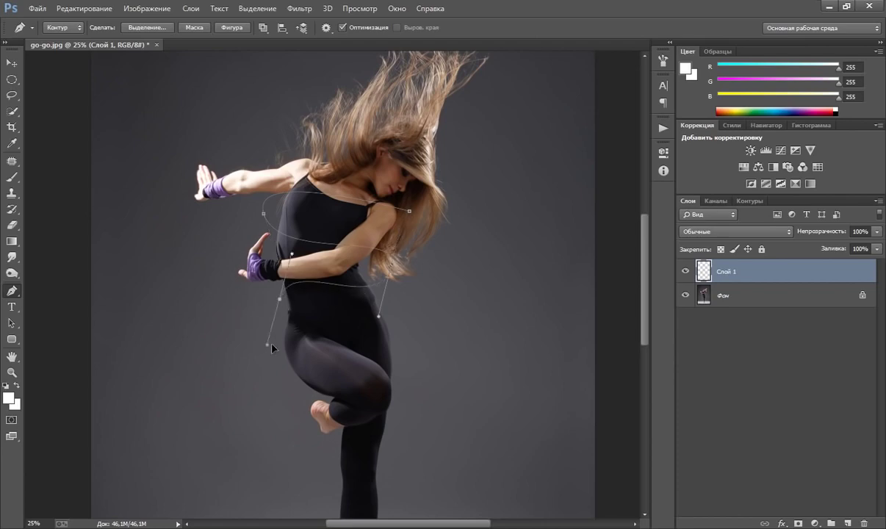
{"action": "left_click_drag", "start_coordinate": [279, 304], "coordinate": [260, 301]}
{"action": "left_click_drag", "start_coordinate": [267, 342], "coordinate": [284, 338]}
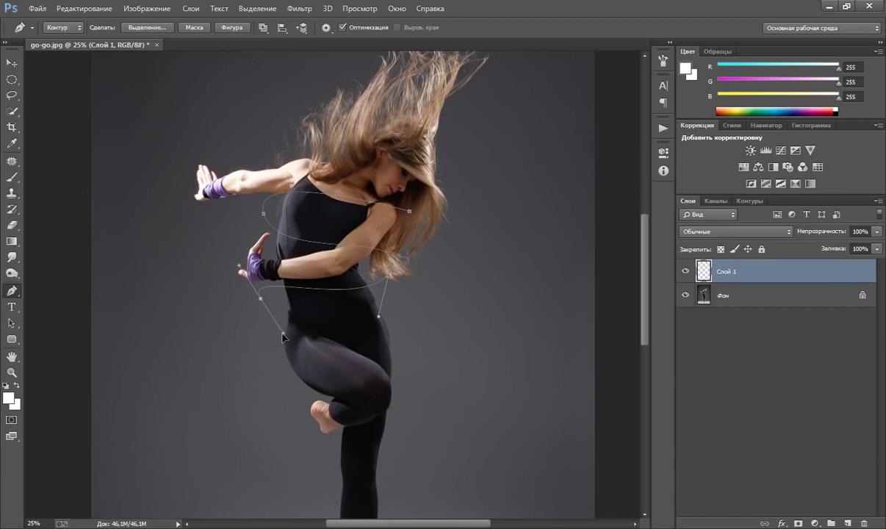
{"action": "mouse_move", "coordinate": [413, 330]}
{"action": "left_mouse_down"}
{"action": "mouse_move", "coordinate": [431, 361]}
{"action": "mouse_move", "coordinate": [399, 358]}
{"action": "mouse_move", "coordinate": [413, 353]}
{"action": "left_mouse_up"}
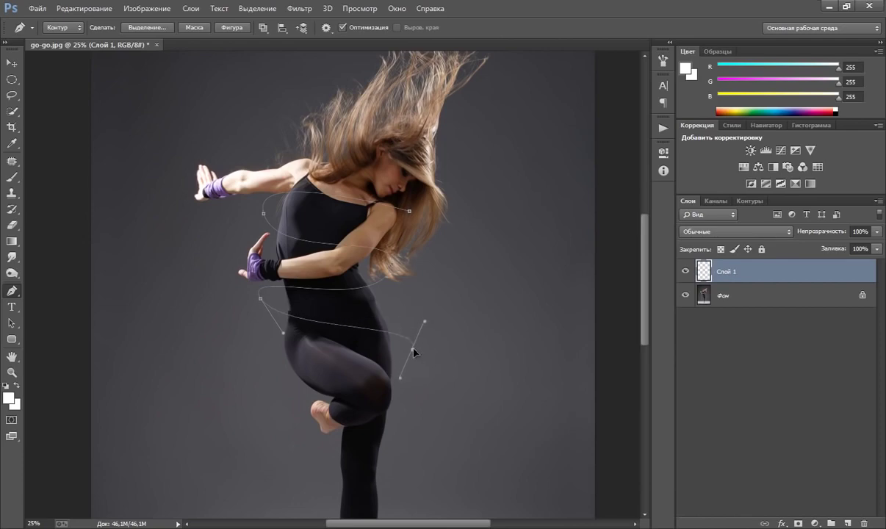
- Pan down and continue the spiral path around her hips and past her bent knee
{"action": "left_click_drag", "start_coordinate": [484, 296], "coordinate": [507, 229]}
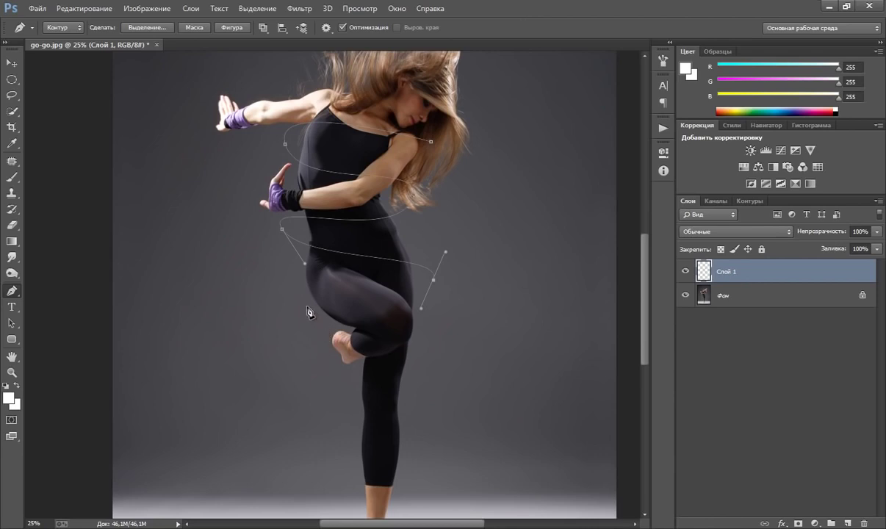
{"action": "mouse_move", "coordinate": [307, 305]}
{"action": "left_mouse_down"}
{"action": "mouse_move", "coordinate": [263, 332]}
{"action": "mouse_move", "coordinate": [307, 383]}
{"action": "mouse_move", "coordinate": [349, 367]}
{"action": "left_mouse_up"}
{"action": "left_click_drag", "start_coordinate": [302, 316], "coordinate": [311, 337]}
{"action": "mouse_move", "coordinate": [426, 373]}
{"action": "left_mouse_down"}
{"action": "mouse_move", "coordinate": [439, 401]}
{"action": "mouse_move", "coordinate": [441, 459]}
{"action": "left_mouse_up"}
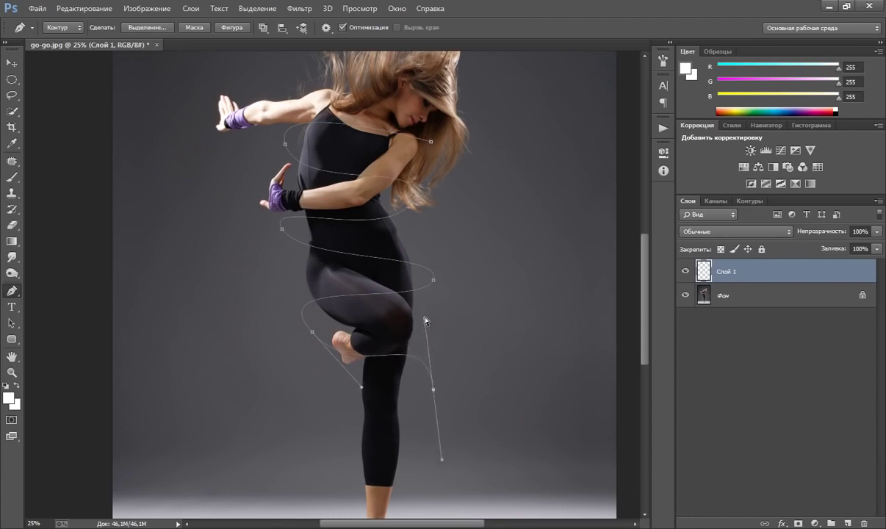
{"action": "mouse_move", "coordinate": [424, 321]}
{"action": "left_mouse_down"}
{"action": "mouse_move", "coordinate": [442, 364]}
{"action": "mouse_move", "coordinate": [422, 393]}
{"action": "left_mouse_up"}
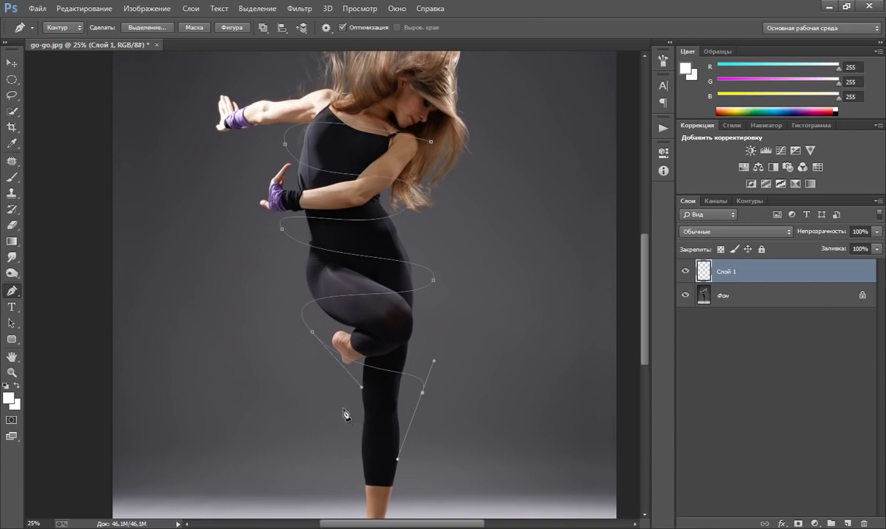
- Wrap the path around her standing leg, ending near her shin, then zoom out
{"action": "left_click_drag", "start_coordinate": [340, 409], "coordinate": [319, 455]}
{"action": "left_click_drag", "start_coordinate": [330, 421], "coordinate": [316, 441]}
{"action": "left_click_drag", "start_coordinate": [397, 460], "coordinate": [398, 425]}
{"action": "left_click_drag", "start_coordinate": [325, 431], "coordinate": [345, 441]}
{"action": "mouse_move", "coordinate": [364, 395]}
{"action": "left_mouse_down"}
{"action": "mouse_move", "coordinate": [348, 394]}
{"action": "mouse_move", "coordinate": [346, 403]}
{"action": "left_mouse_up"}
{"action": "left_click_drag", "start_coordinate": [341, 446], "coordinate": [352, 456]}
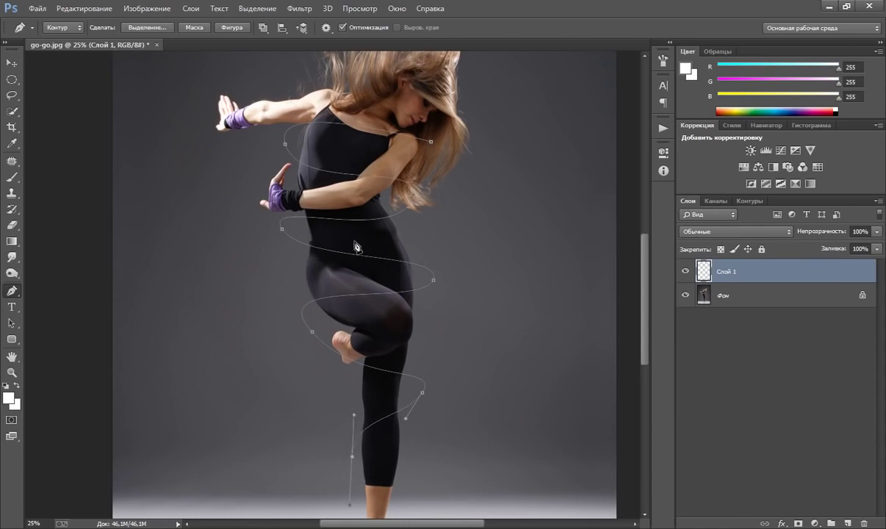
{"action": "scroll", "coordinate": [356, 247], "scroll_direction": "down", "scroll_amount": 2}
{"action": "scroll", "coordinate": [367, 244], "scroll_direction": "down", "scroll_amount": 1}
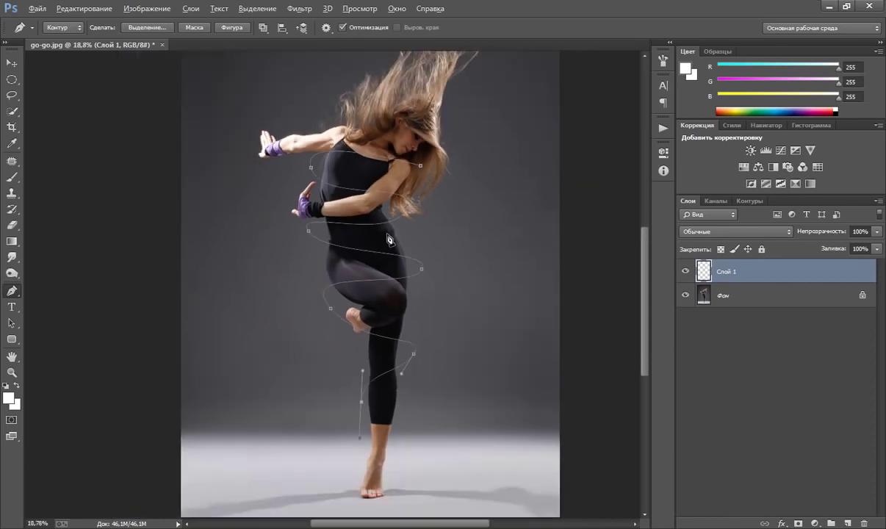
{"action": "scroll", "coordinate": [382, 241], "scroll_direction": "down", "scroll_amount": 1}
- Alt-drag the path segments near her waist and left hand into smoother, tighter curves
{"action": "key", "text": "alt"}
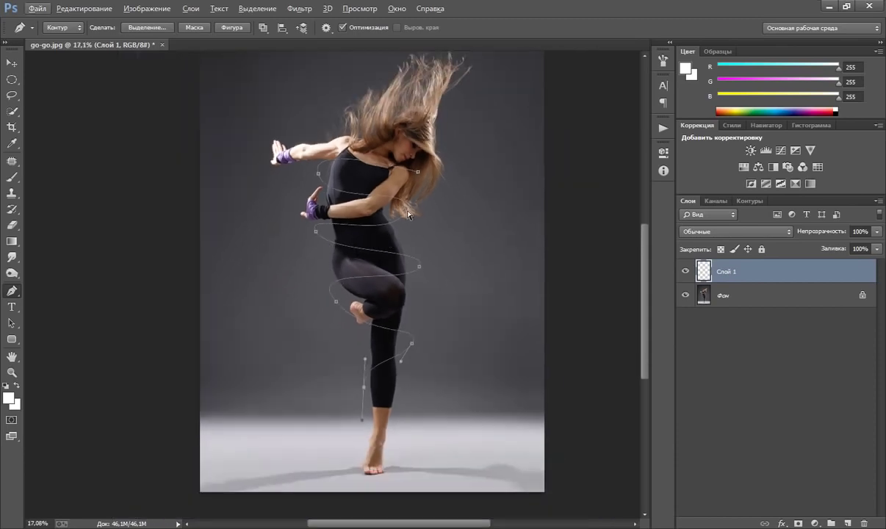
{"action": "left_click_drag", "start_coordinate": [408, 213], "coordinate": [398, 237]}
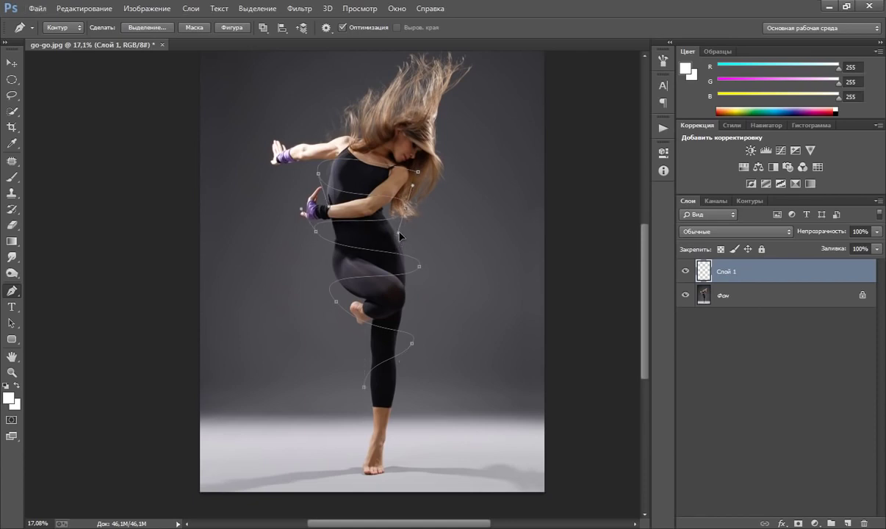
{"action": "left_click_drag", "start_coordinate": [330, 208], "coordinate": [332, 194]}
- Set the Brush tool to a soft round brush of 25 px with 0% hardness
{"action": "left_click", "coordinate": [13, 179]}
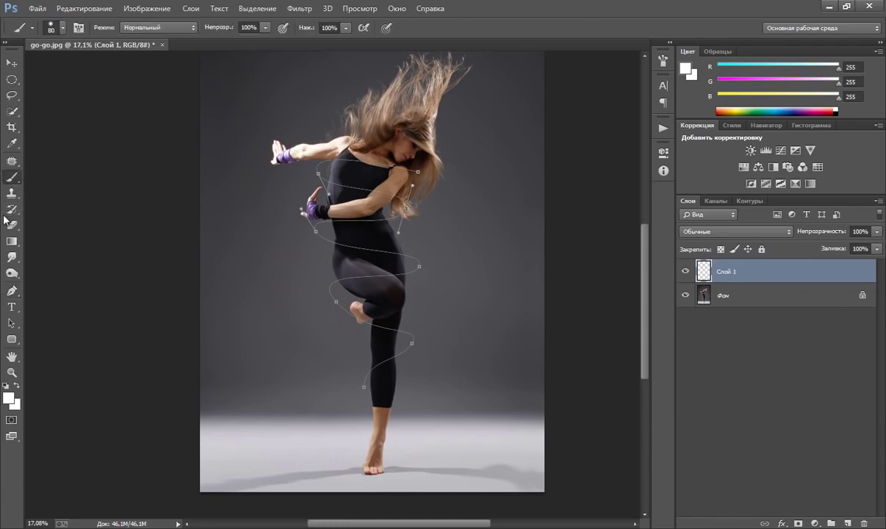
{"action": "left_click", "coordinate": [63, 28]}
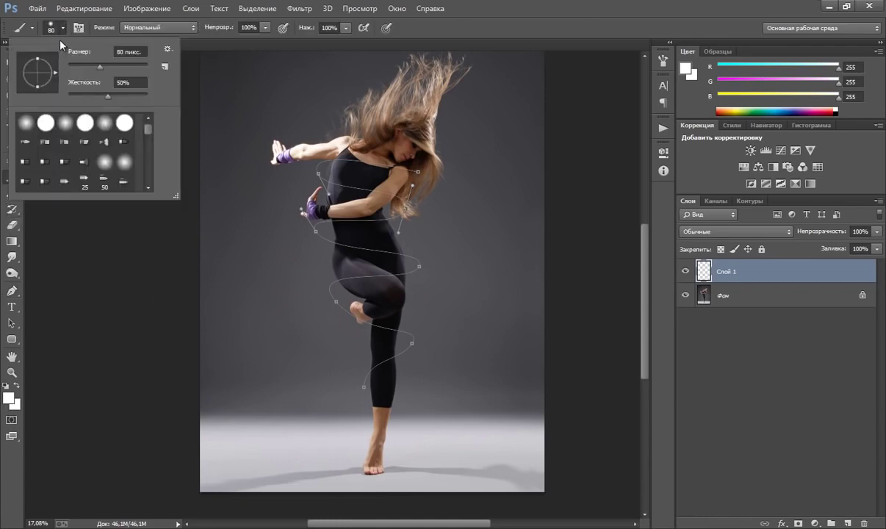
{"action": "left_click_drag", "start_coordinate": [99, 66], "coordinate": [92, 64]}
{"action": "type", "text": "3"}
{"action": "type", "text": "2"}
{"action": "type", "text": "0"}
{"action": "type", "text": "2"}
{"action": "type", "text": "5"}
{"action": "key", "text": "Return"}
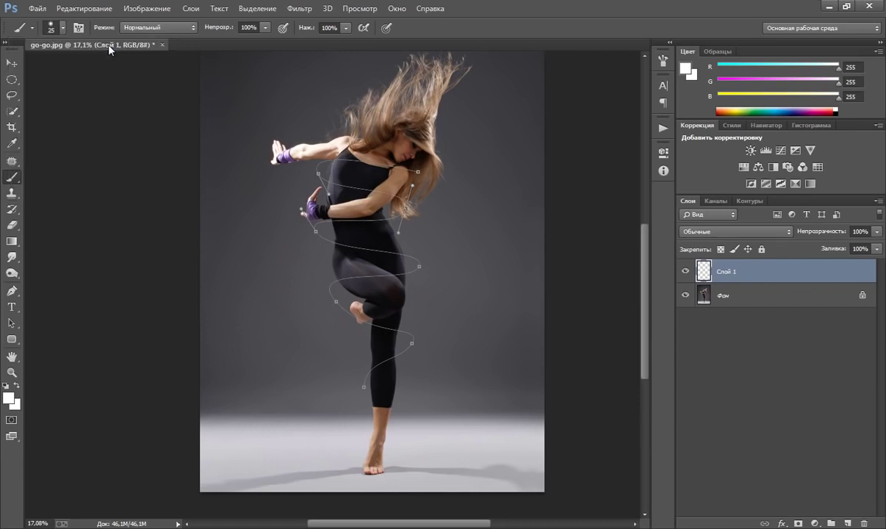
{"action": "left_click", "coordinate": [67, 29]}
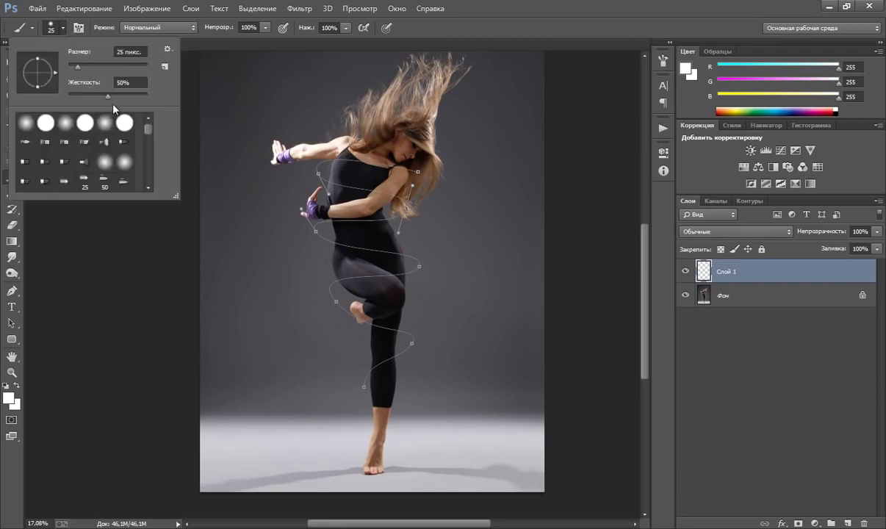
{"action": "left_click_drag", "start_coordinate": [110, 95], "coordinate": [64, 96]}
{"action": "key", "text": "Return"}
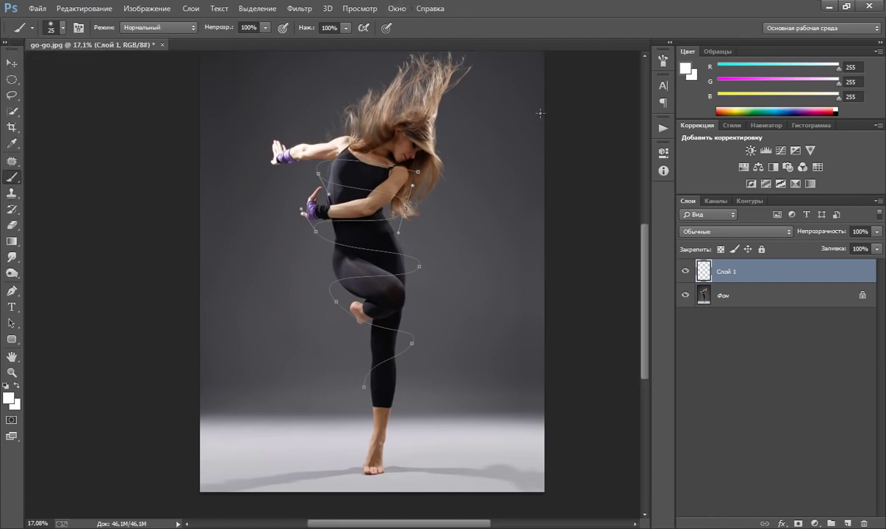
- Enable Shape Dynamics with size controlled by Pen Pressure, then close the Brush panel
{"action": "left_click", "coordinate": [663, 61]}
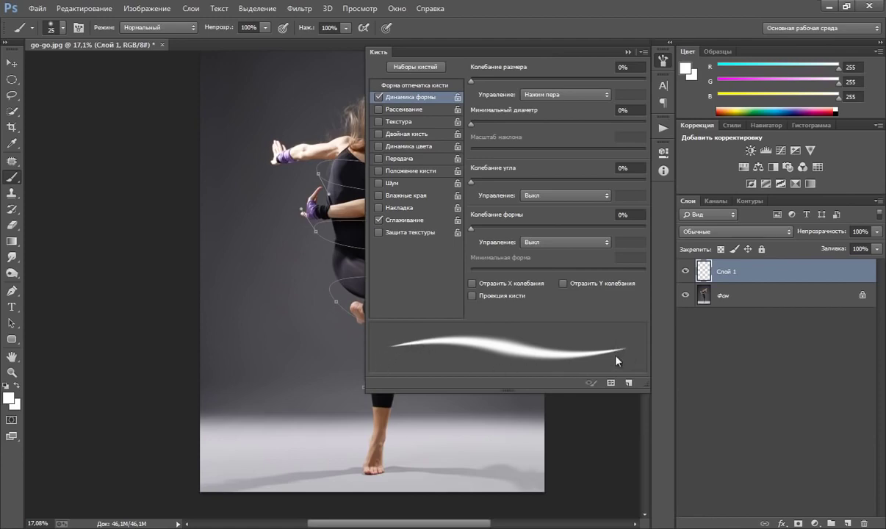
{"action": "left_click", "coordinate": [379, 97]}
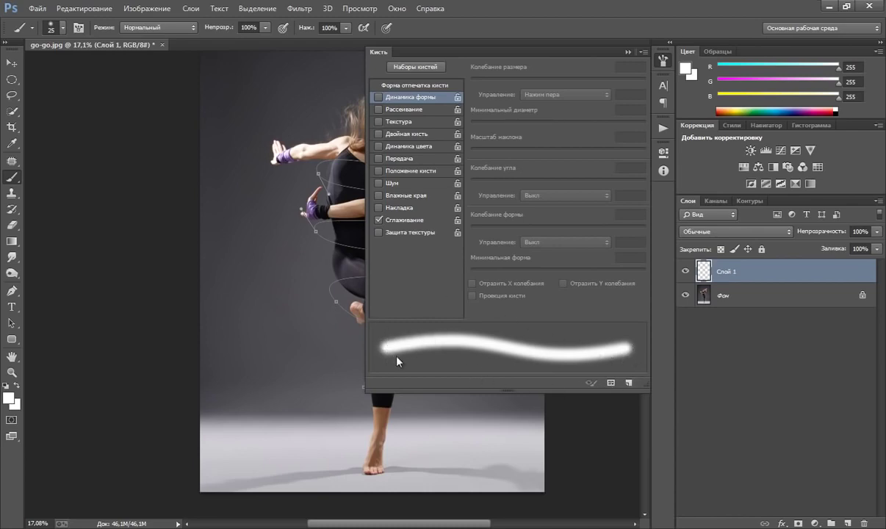
{"action": "left_click", "coordinate": [378, 97]}
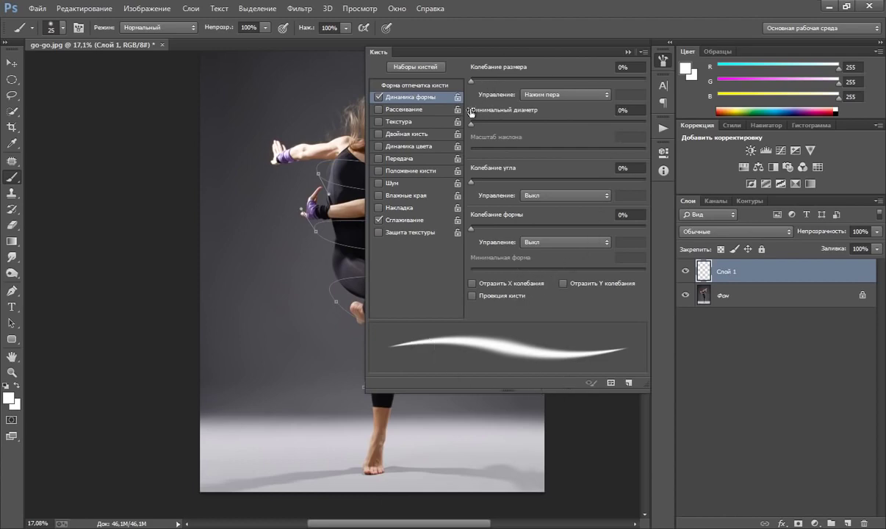
{"action": "left_click", "coordinate": [396, 8]}
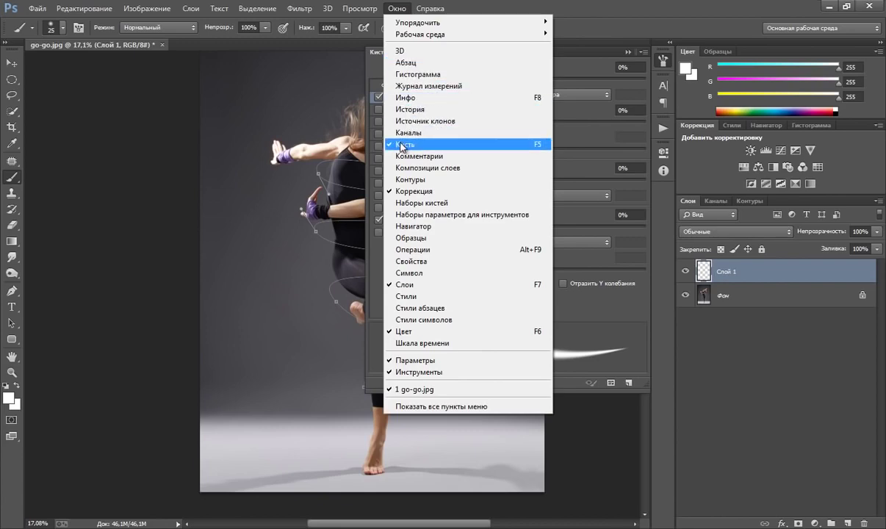
{"action": "left_click", "coordinate": [628, 54]}
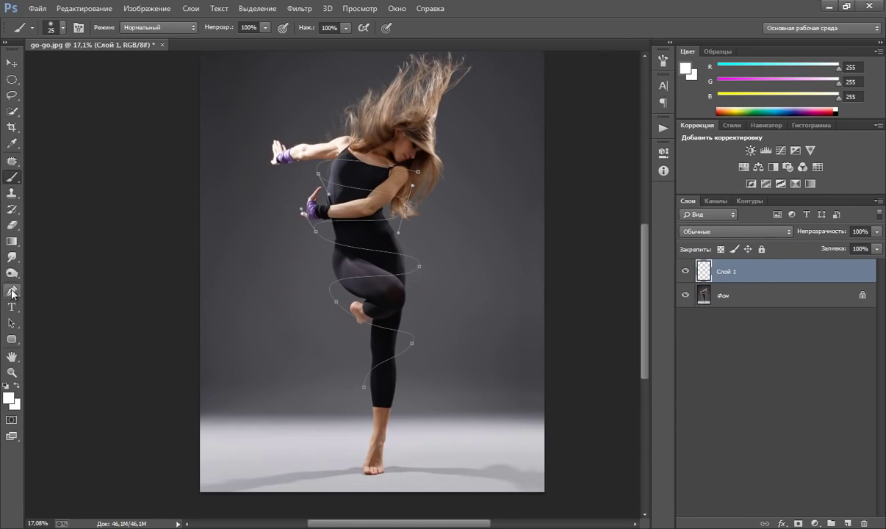
- Stroke the spiral path with the brush using Simulate Pressure for a tapered white line
{"action": "left_click", "coordinate": [12, 292]}
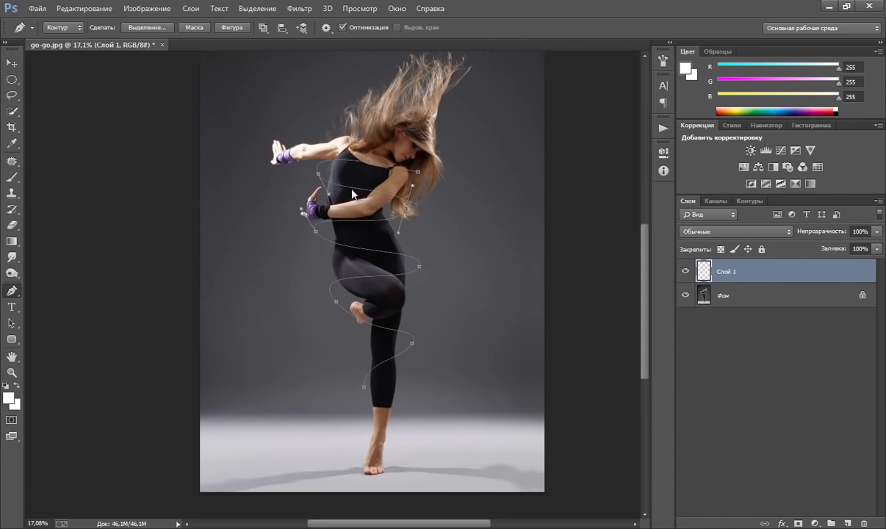
{"action": "right_click", "coordinate": [352, 193]}
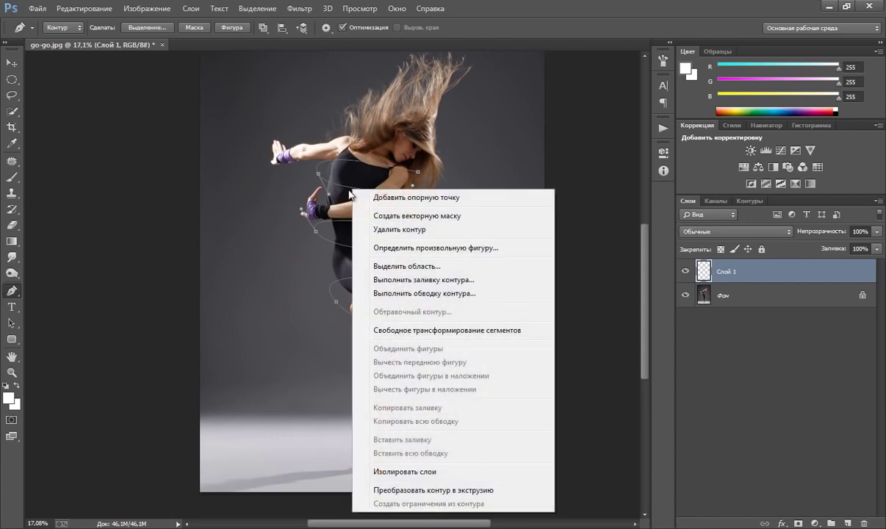
{"action": "left_click", "coordinate": [387, 296]}
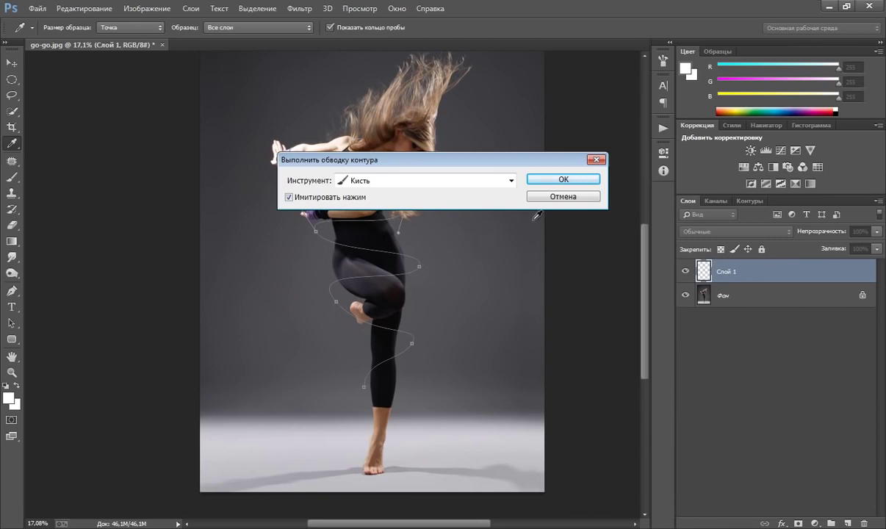
{"action": "left_click", "coordinate": [563, 180]}
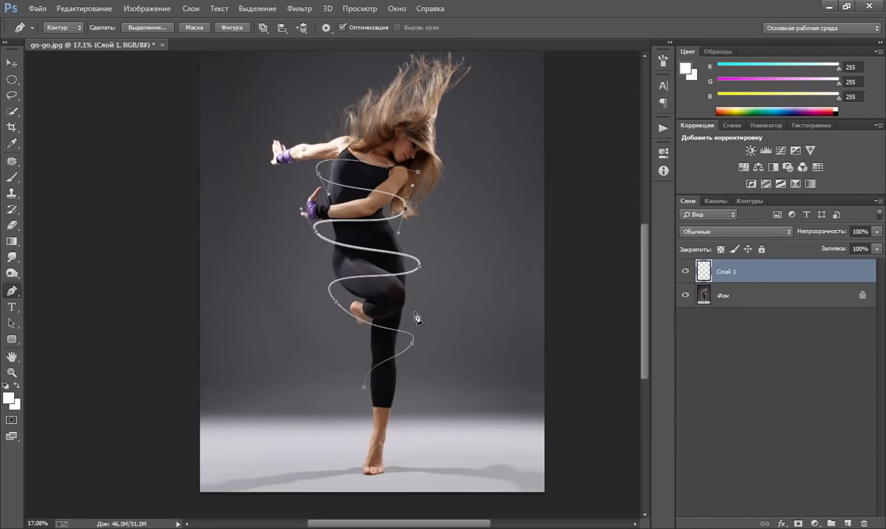
- Deselect the path to hide its outline and zoom to 25% on the dancer
{"action": "key", "text": "Return"}
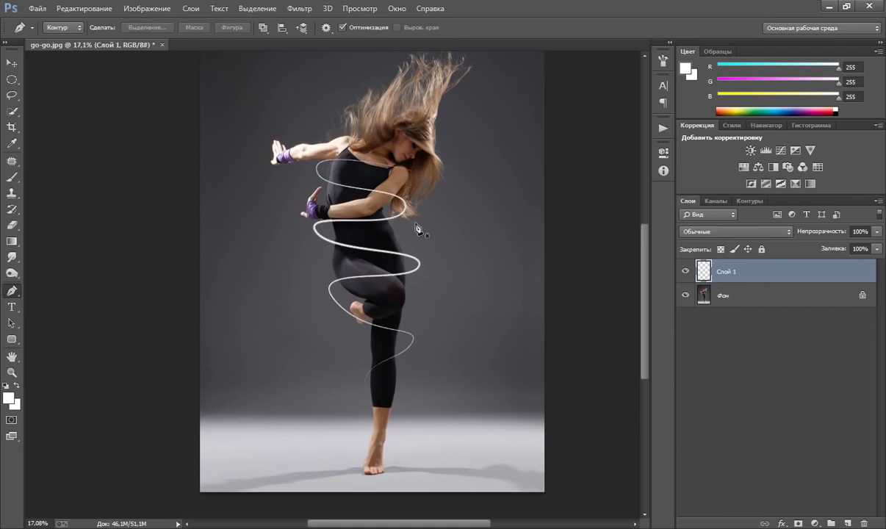
{"action": "left_click", "coordinate": [12, 372]}
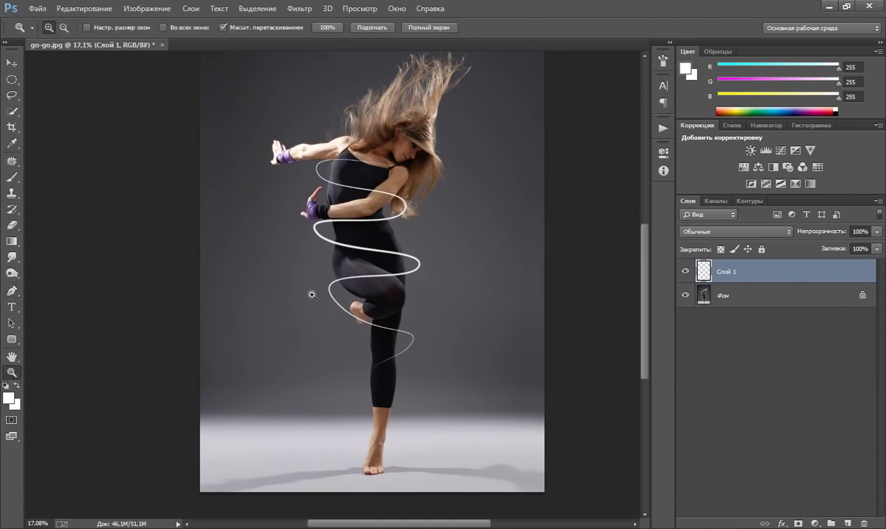
{"action": "left_click", "coordinate": [343, 224]}
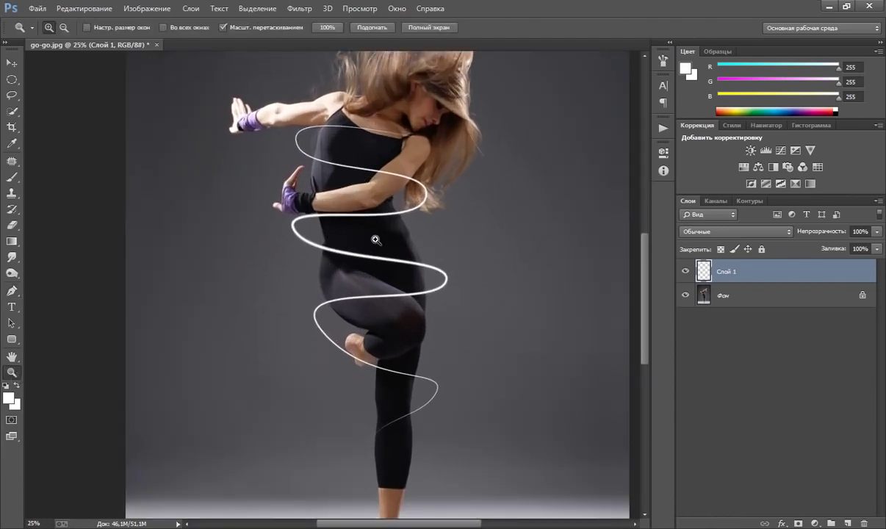
{"action": "left_click_drag", "start_coordinate": [376, 239], "coordinate": [372, 283]}
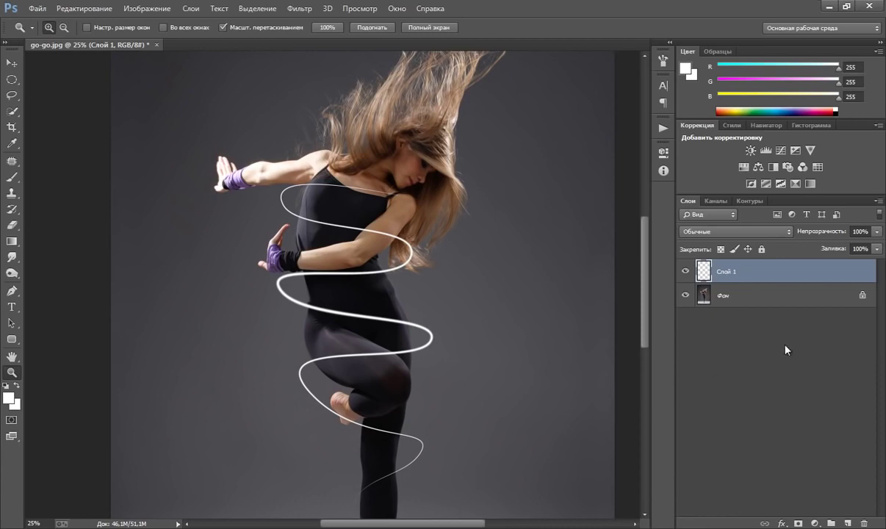
{"action": "right_click", "coordinate": [737, 273]}
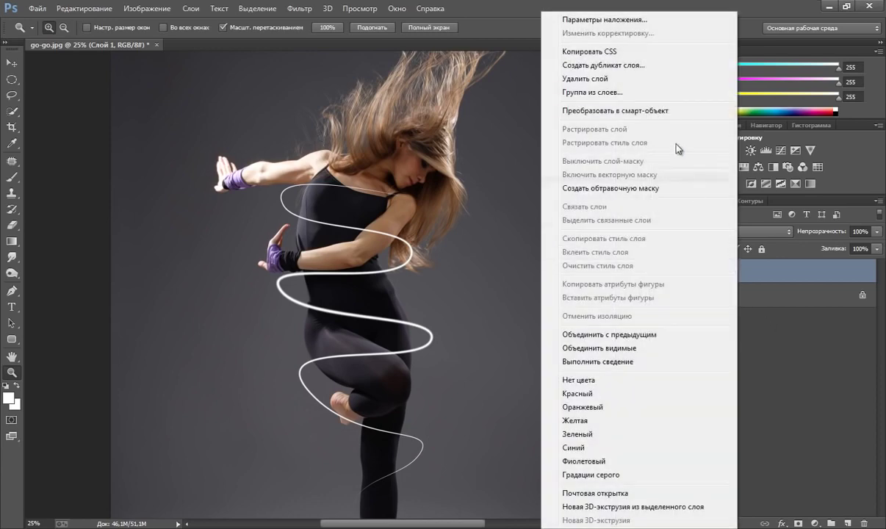
- Give Слой 1 a 49 px Outer Glow in Linear Dodge (Add), coloured from the purple wristband
{"action": "left_click", "coordinate": [624, 19]}
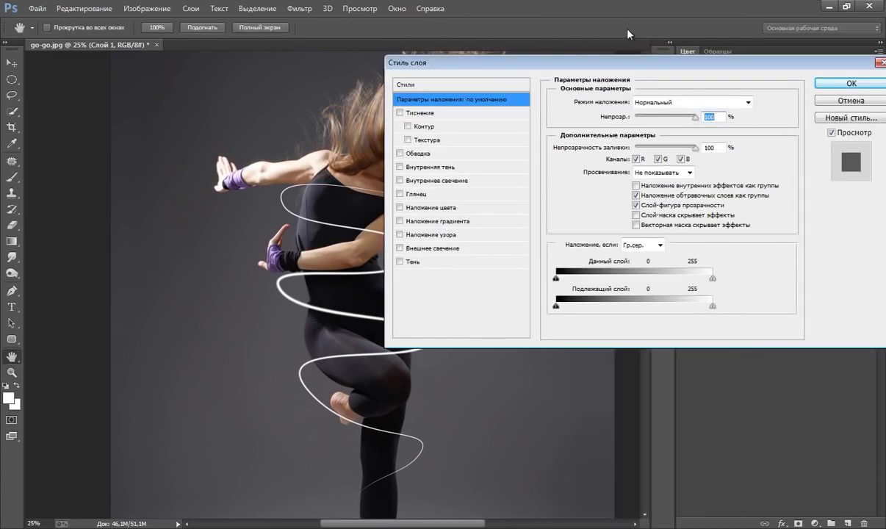
{"action": "left_click_drag", "start_coordinate": [485, 69], "coordinate": [511, 75]}
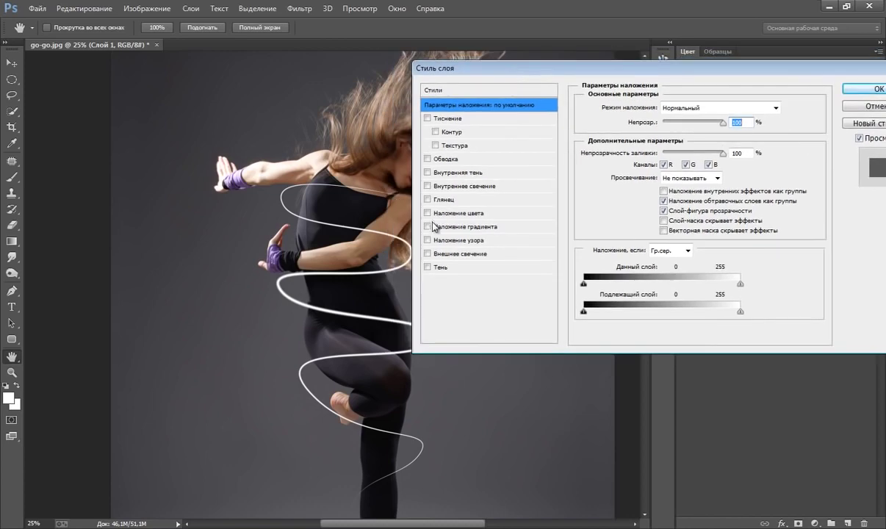
{"action": "left_click", "coordinate": [427, 253]}
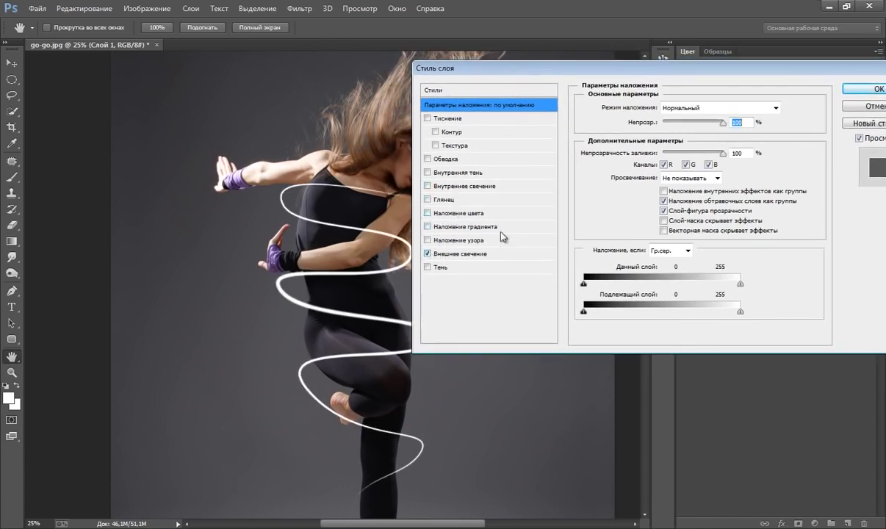
{"action": "left_click", "coordinate": [463, 253]}
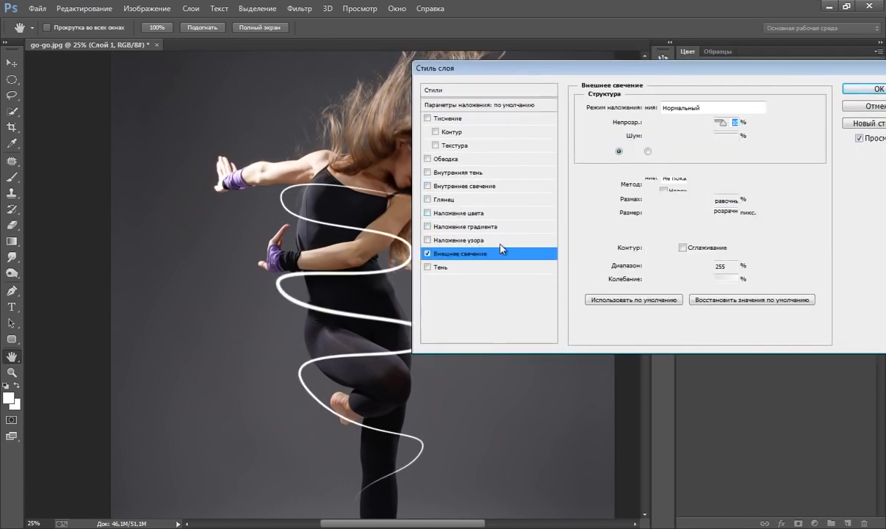
{"action": "left_click", "coordinate": [630, 150]}
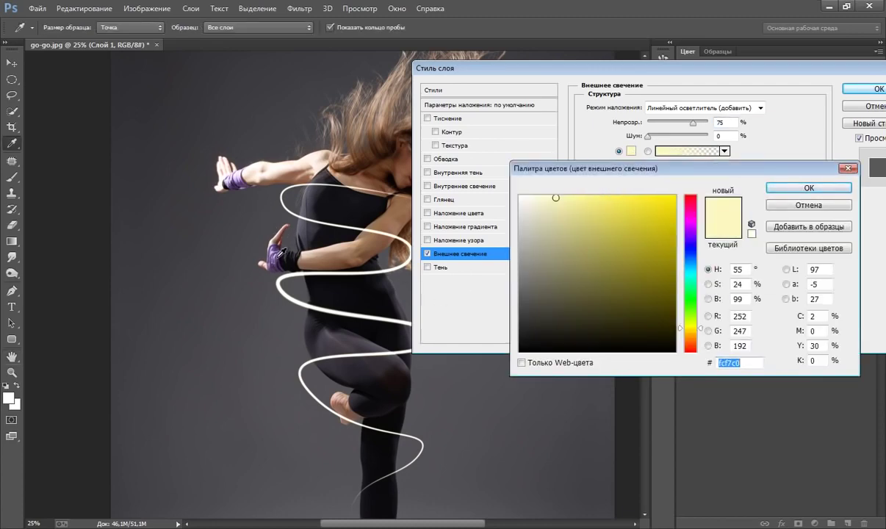
{"action": "left_click", "coordinate": [275, 256]}
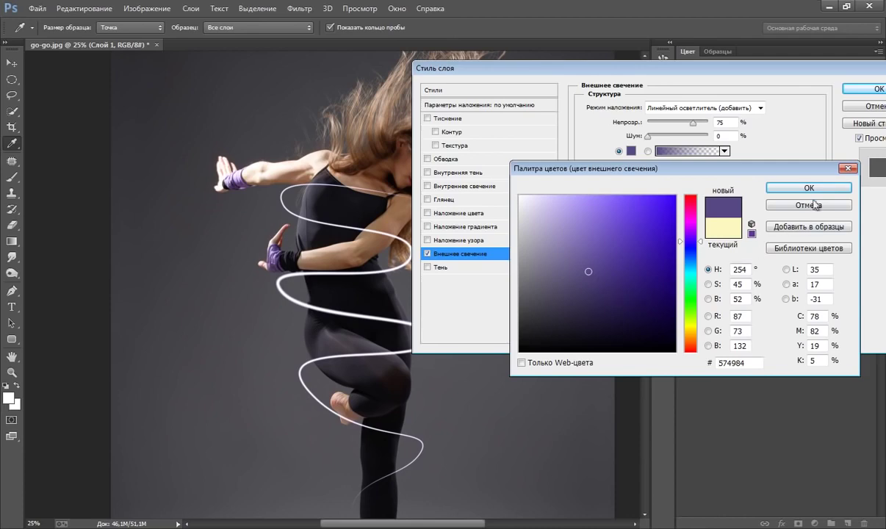
{"action": "left_click", "coordinate": [790, 188]}
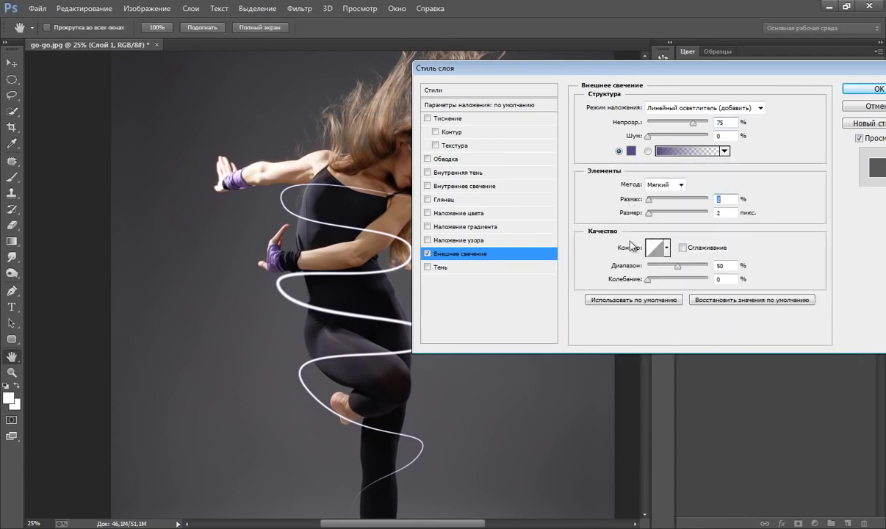
{"action": "left_click_drag", "start_coordinate": [650, 213], "coordinate": [662, 215]}
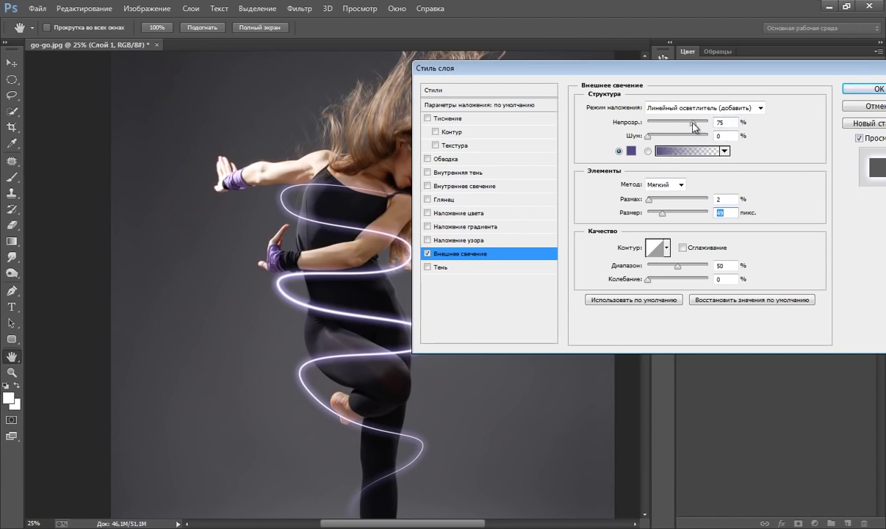
{"action": "left_click_drag", "start_coordinate": [692, 123], "coordinate": [694, 125]}
{"action": "left_click_drag", "start_coordinate": [796, 69], "coordinate": [770, 69]}
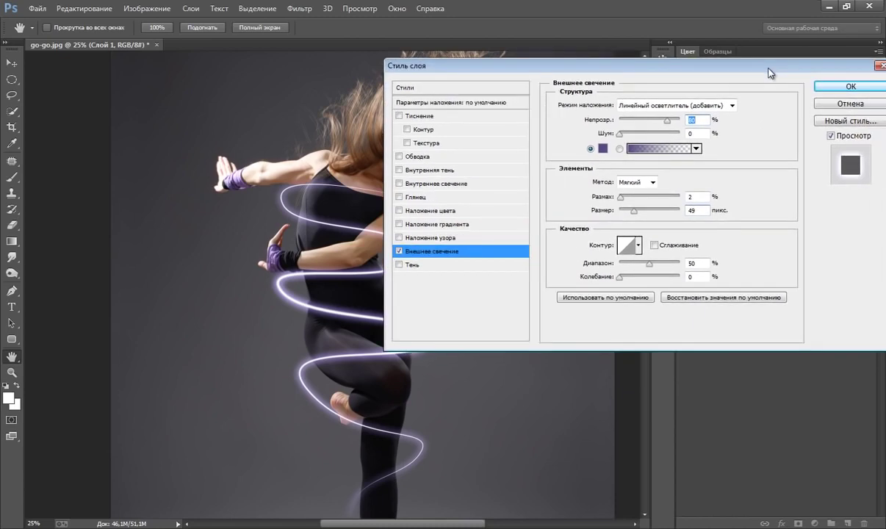
{"action": "left_click", "coordinate": [844, 87]}
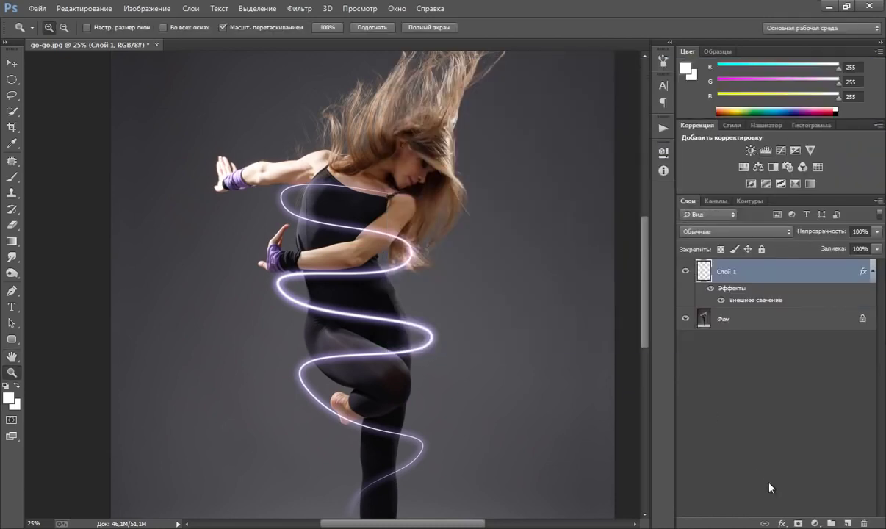
- Add a layer mask to Слой 1 and set the brush to 65 px with 50% hardness
{"action": "left_click", "coordinate": [799, 523]}
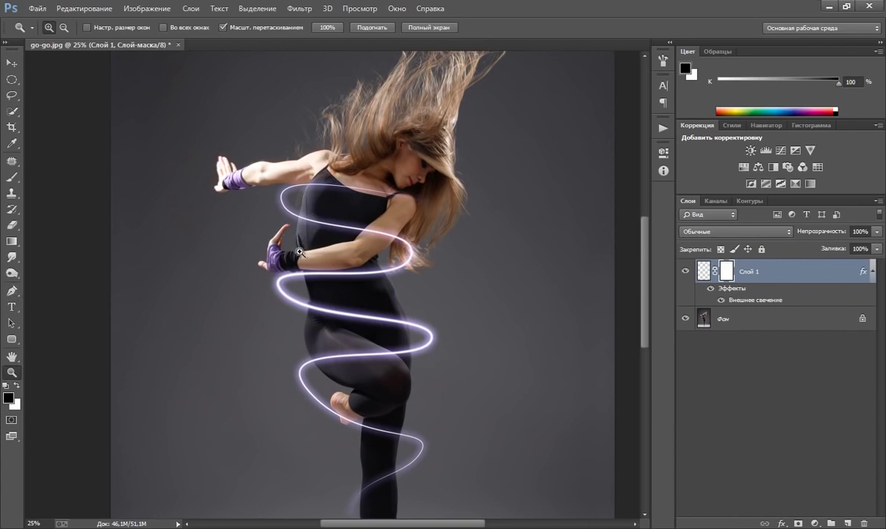
{"action": "left_click", "coordinate": [298, 211]}
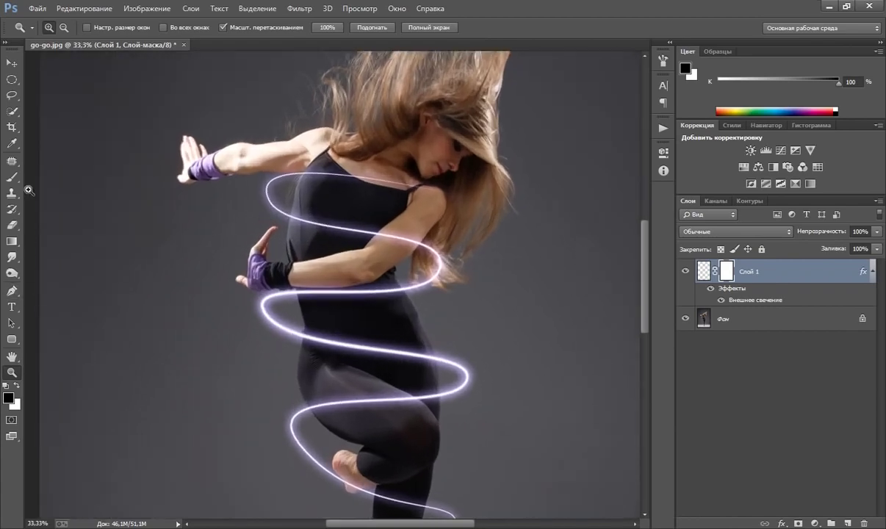
{"action": "left_click", "coordinate": [11, 177]}
{"action": "left_click", "coordinate": [63, 27]}
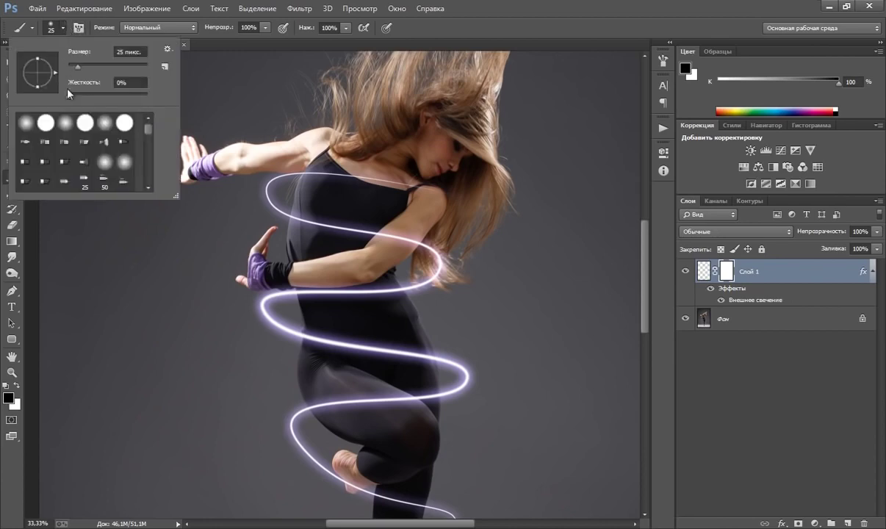
{"action": "left_click_drag", "start_coordinate": [69, 96], "coordinate": [109, 108]}
{"action": "left_click_drag", "start_coordinate": [78, 66], "coordinate": [93, 66]}
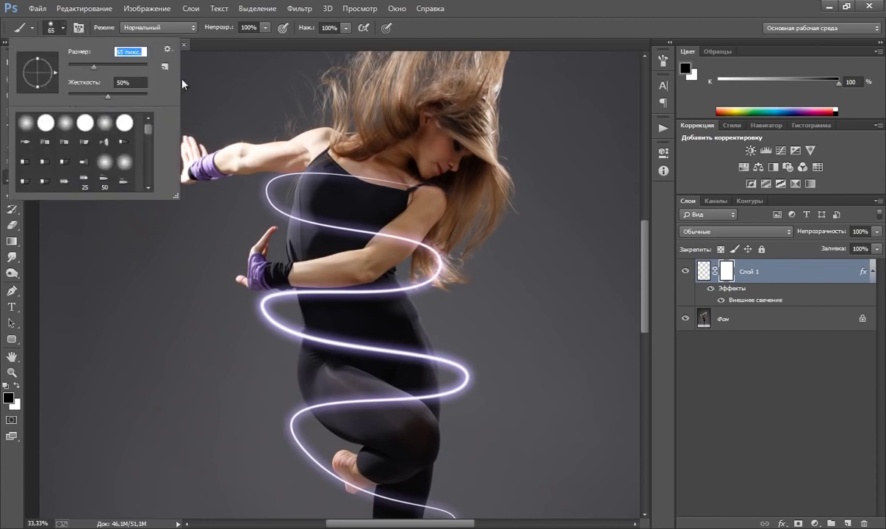
{"action": "key", "text": "Return"}
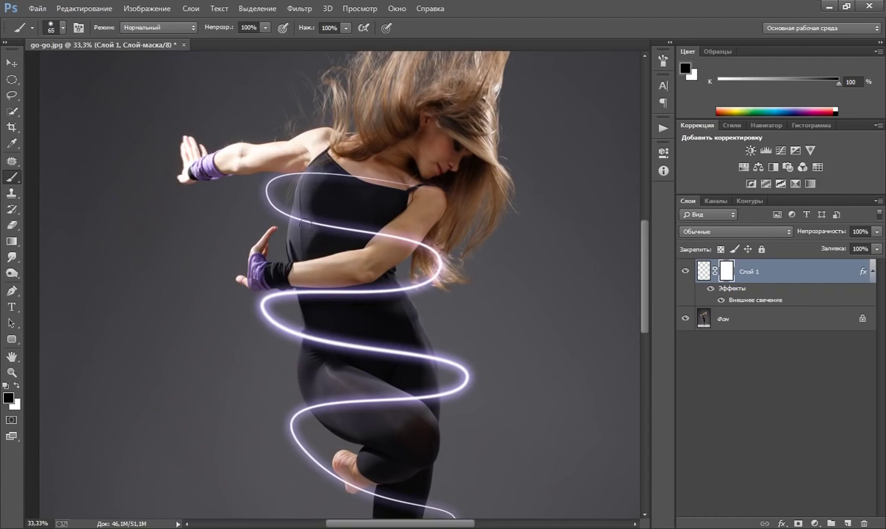
{"action": "left_click", "coordinate": [11, 373]}
- Paint black on the mask to hide the spiral at the torso edge and behind the upper arm
{"action": "left_click", "coordinate": [251, 215]}
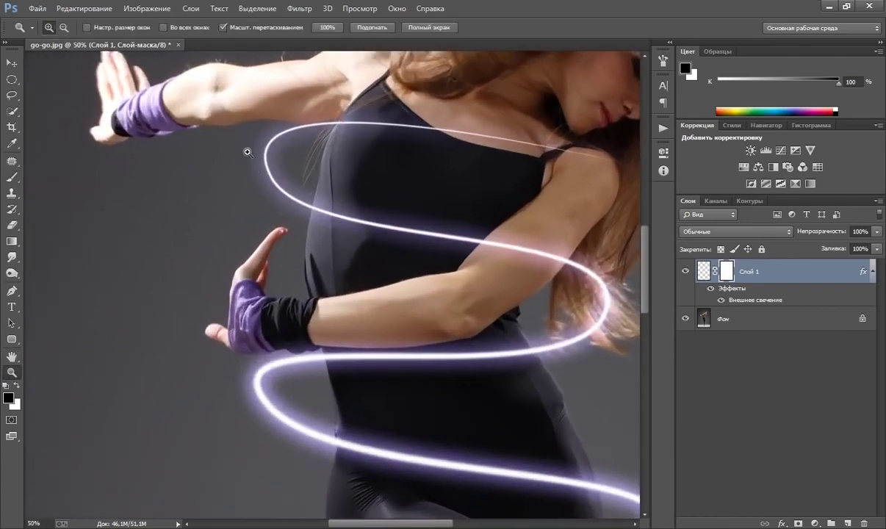
{"action": "left_click", "coordinate": [13, 177]}
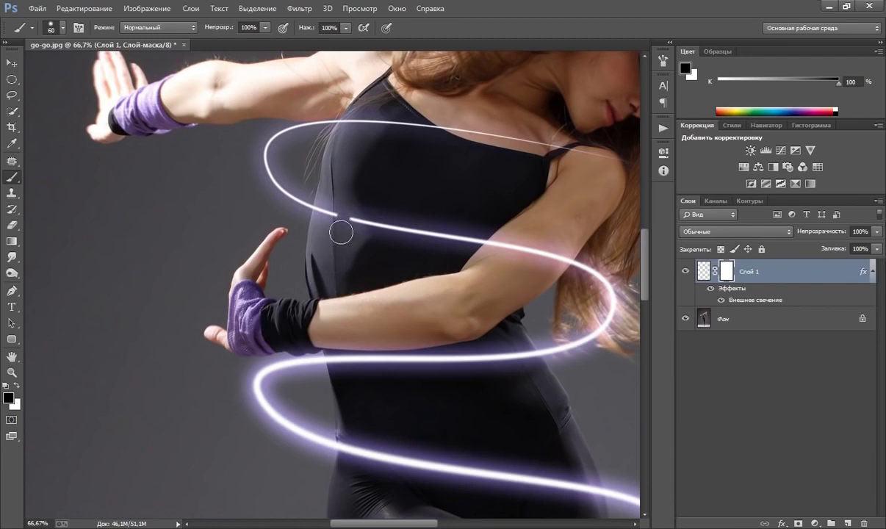
{"action": "mouse_move", "coordinate": [341, 213]}
{"action": "left_mouse_down"}
{"action": "mouse_move", "coordinate": [327, 218]}
{"action": "mouse_move", "coordinate": [451, 222]}
{"action": "left_mouse_up"}
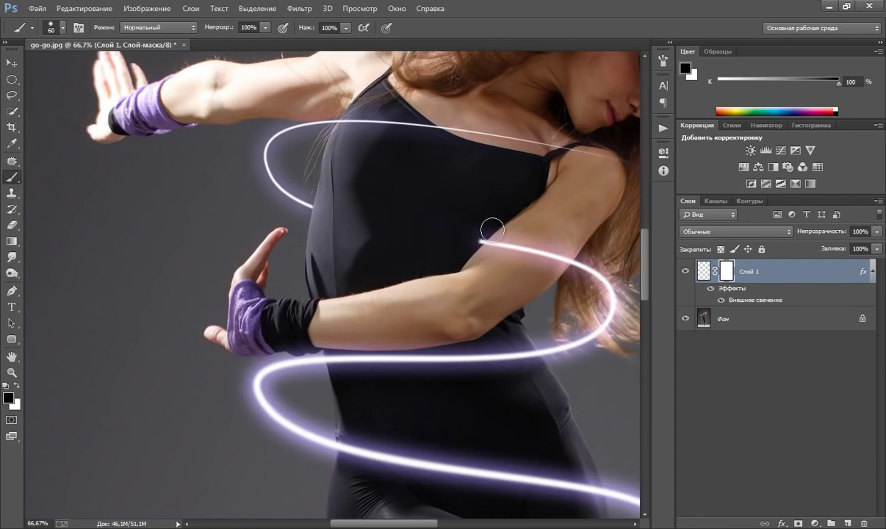
{"action": "left_click_drag", "start_coordinate": [452, 223], "coordinate": [500, 244]}
{"action": "left_click_drag", "start_coordinate": [441, 247], "coordinate": [370, 211]}
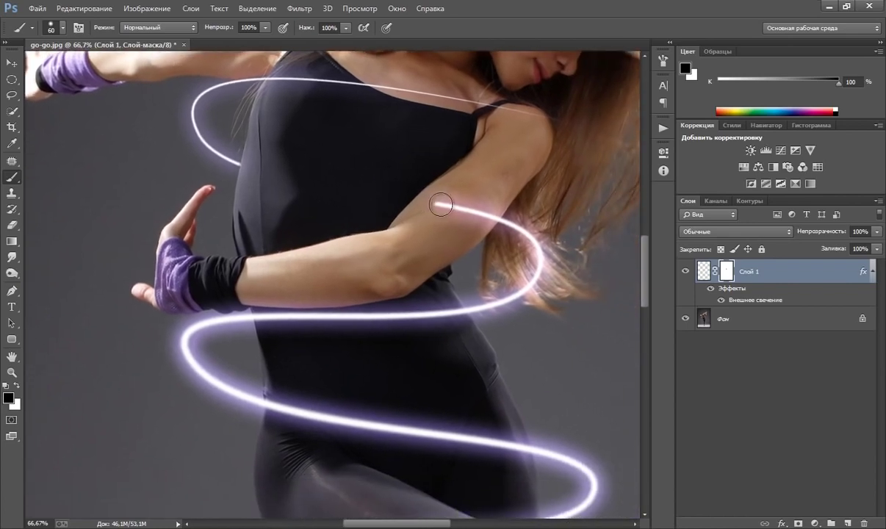
{"action": "left_click_drag", "start_coordinate": [438, 203], "coordinate": [481, 211]}
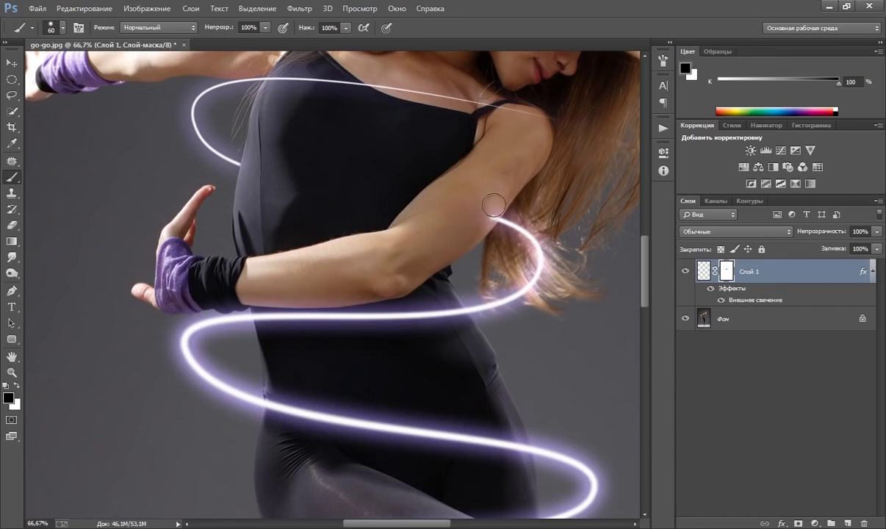
{"action": "left_click_drag", "start_coordinate": [475, 212], "coordinate": [486, 218]}
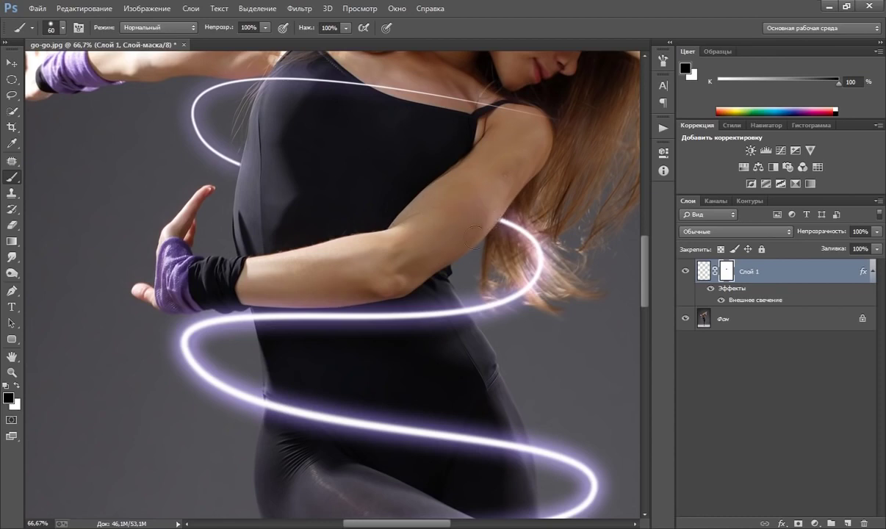
- Hide the spiral behind the dancer's waist and hip using a larger brush
{"action": "mouse_move", "coordinate": [398, 210]}
{"action": "left_mouse_down"}
{"action": "mouse_move", "coordinate": [415, 142]}
{"action": "mouse_move", "coordinate": [407, 135]}
{"action": "left_mouse_up"}
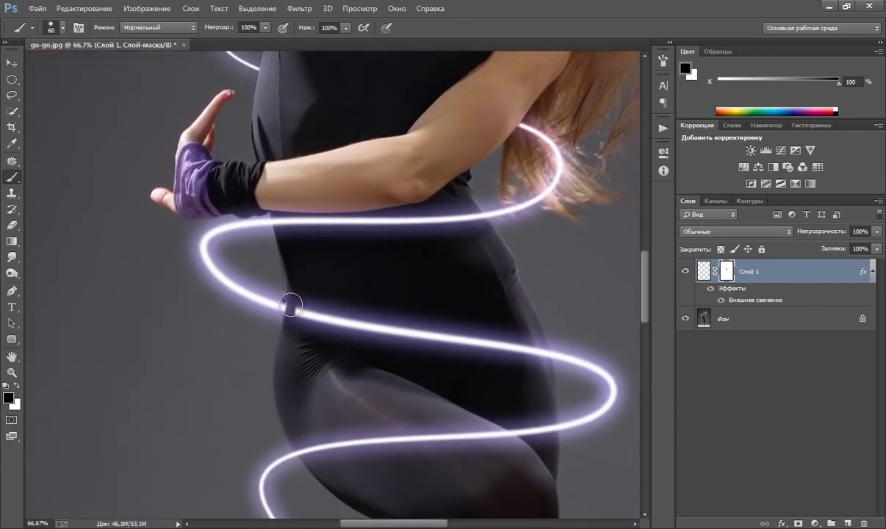
{"action": "left_click_drag", "start_coordinate": [291, 306], "coordinate": [483, 358]}
{"action": "key", "text": "bracketright"}
{"action": "key", "text": "bracketright"}
{"action": "key", "text": "bracketright"}
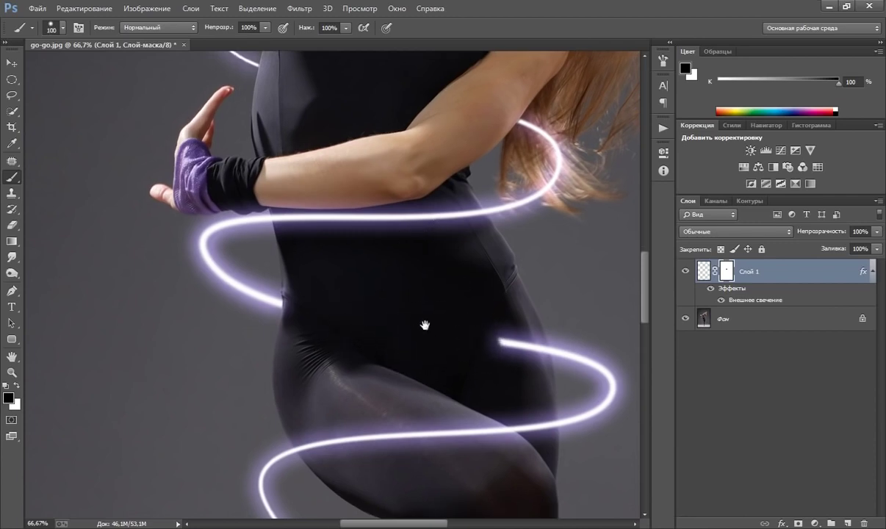
{"action": "left_click_drag", "start_coordinate": [425, 301], "coordinate": [400, 232]}
{"action": "left_click_drag", "start_coordinate": [456, 271], "coordinate": [493, 282]}
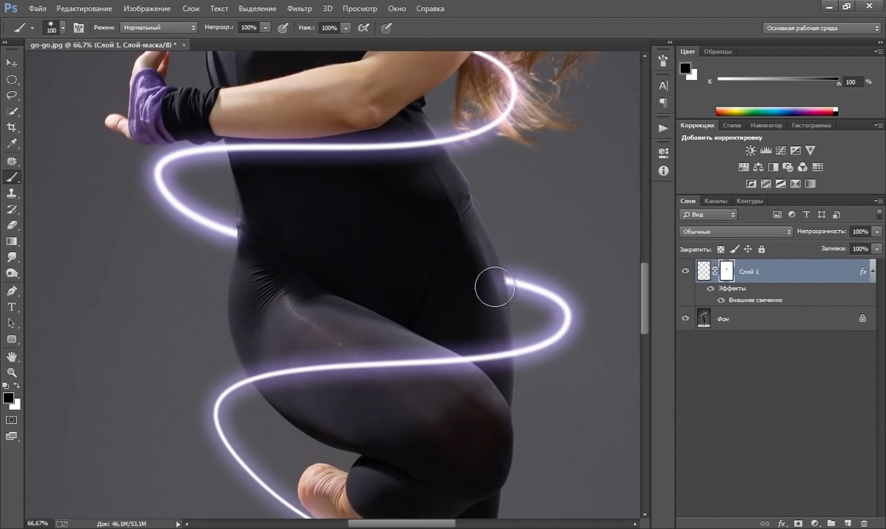
{"action": "mouse_move", "coordinate": [390, 281]}
{"action": "left_mouse_down"}
{"action": "mouse_move", "coordinate": [395, 141]}
{"action": "mouse_move", "coordinate": [386, 123]}
{"action": "left_mouse_up"}
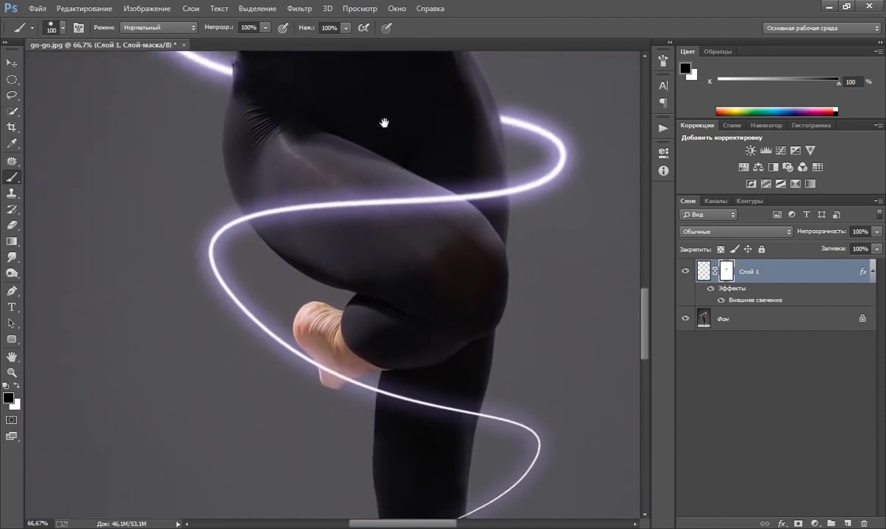
- Hide the spiral where it passes behind the standing leg
{"action": "mouse_move", "coordinate": [397, 402]}
{"action": "left_mouse_down"}
{"action": "mouse_move", "coordinate": [431, 395]}
{"action": "mouse_move", "coordinate": [381, 387]}
{"action": "left_mouse_up"}
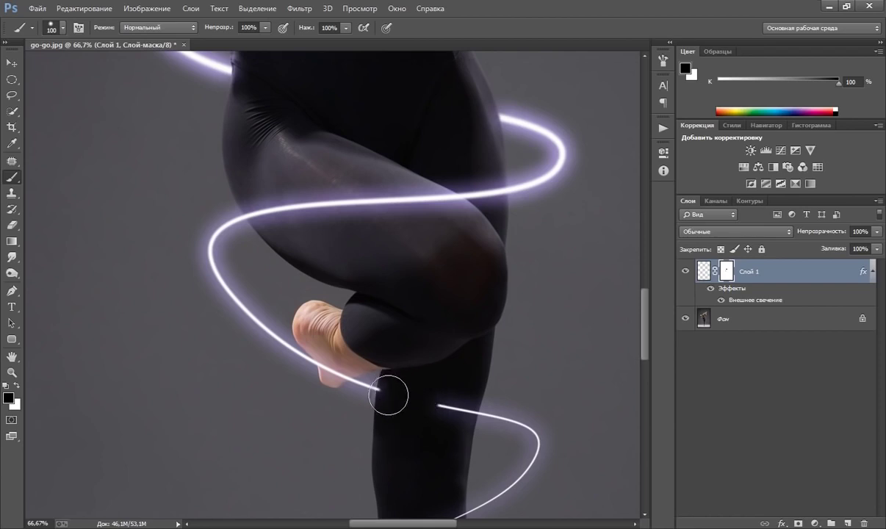
{"action": "mouse_move", "coordinate": [433, 396]}
{"action": "left_mouse_down"}
{"action": "mouse_move", "coordinate": [445, 425]}
{"action": "mouse_move", "coordinate": [461, 413]}
{"action": "left_mouse_up"}
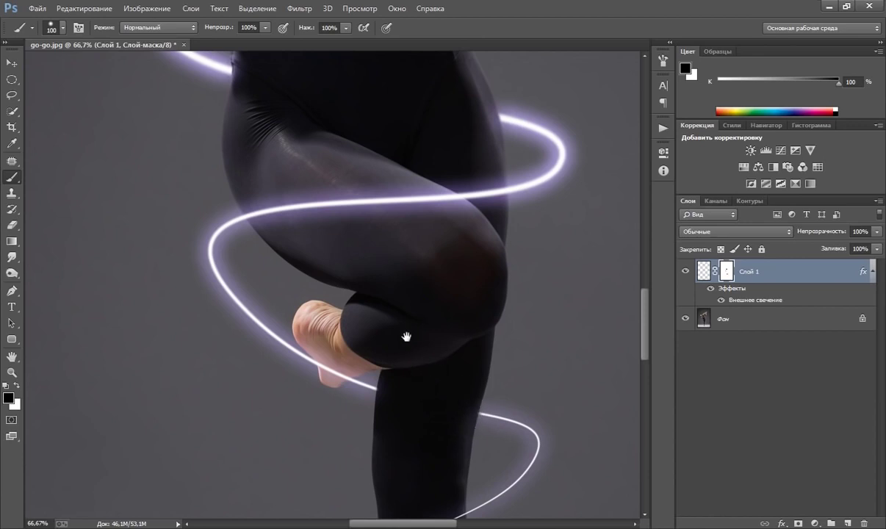
{"action": "left_click_drag", "start_coordinate": [403, 336], "coordinate": [430, 200]}
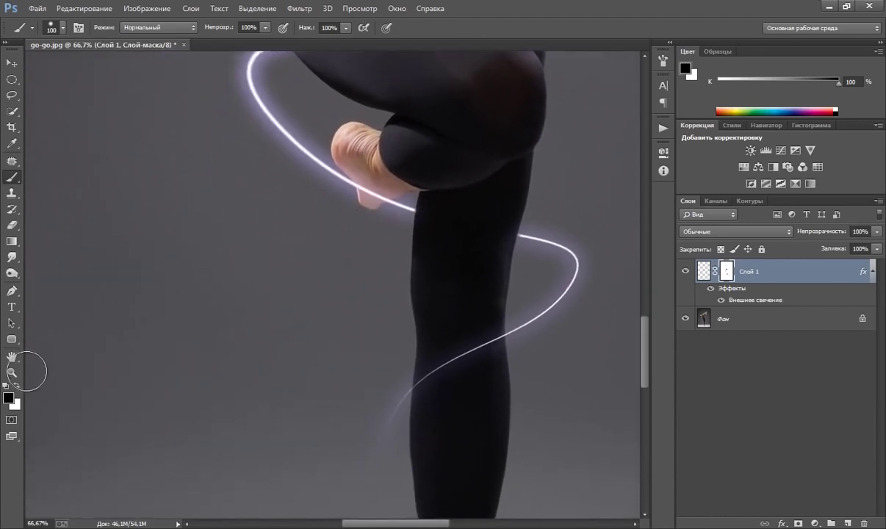
{"action": "left_click", "coordinate": [11, 372]}
{"action": "left_click", "coordinate": [470, 261]}
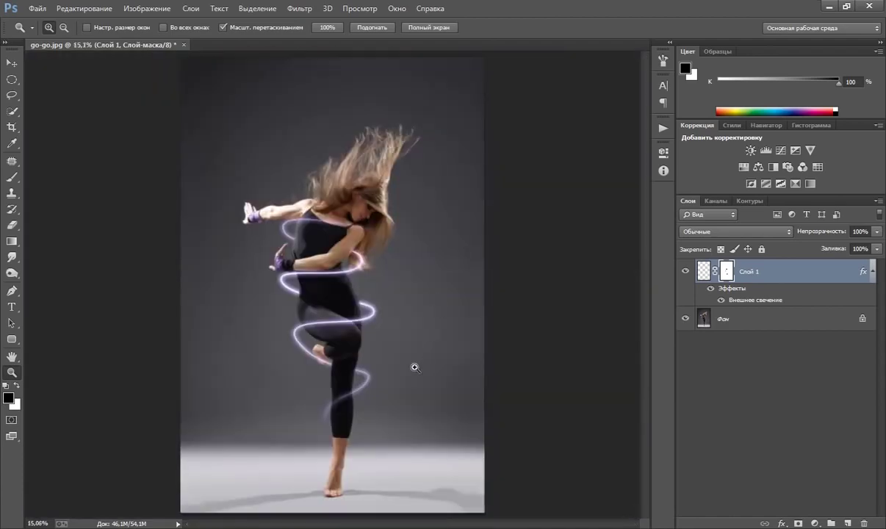
{"action": "left_click", "coordinate": [336, 340]}
{"action": "left_click", "coordinate": [327, 270]}
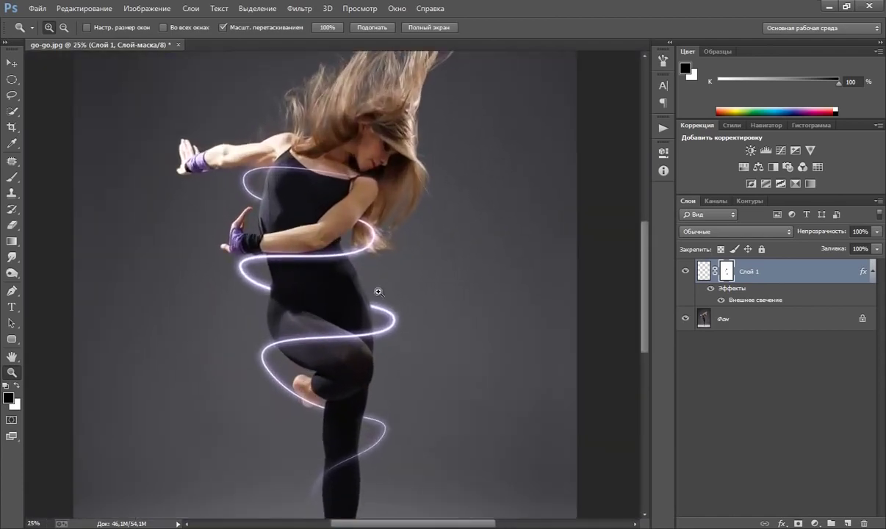
{"action": "scroll", "coordinate": [292, 382], "scroll_direction": "down", "scroll_amount": 1}
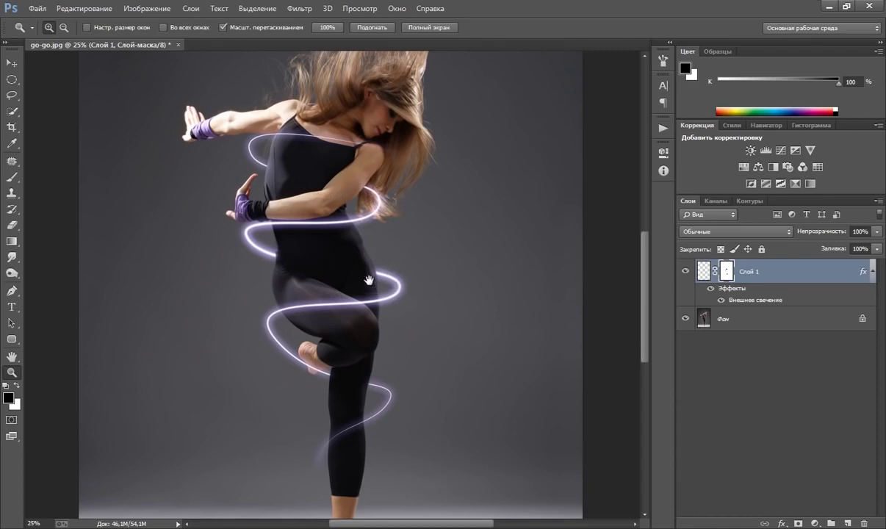
{"action": "scroll", "coordinate": [372, 280], "scroll_direction": "down", "scroll_amount": 1}
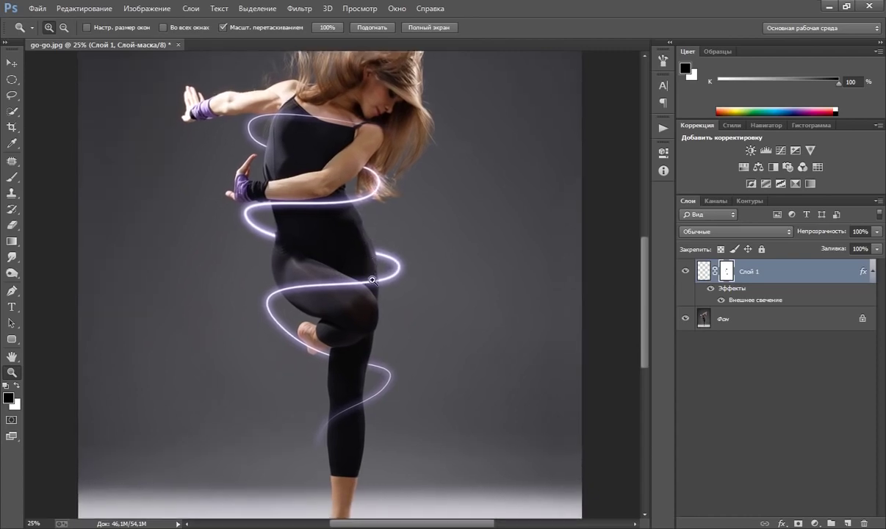